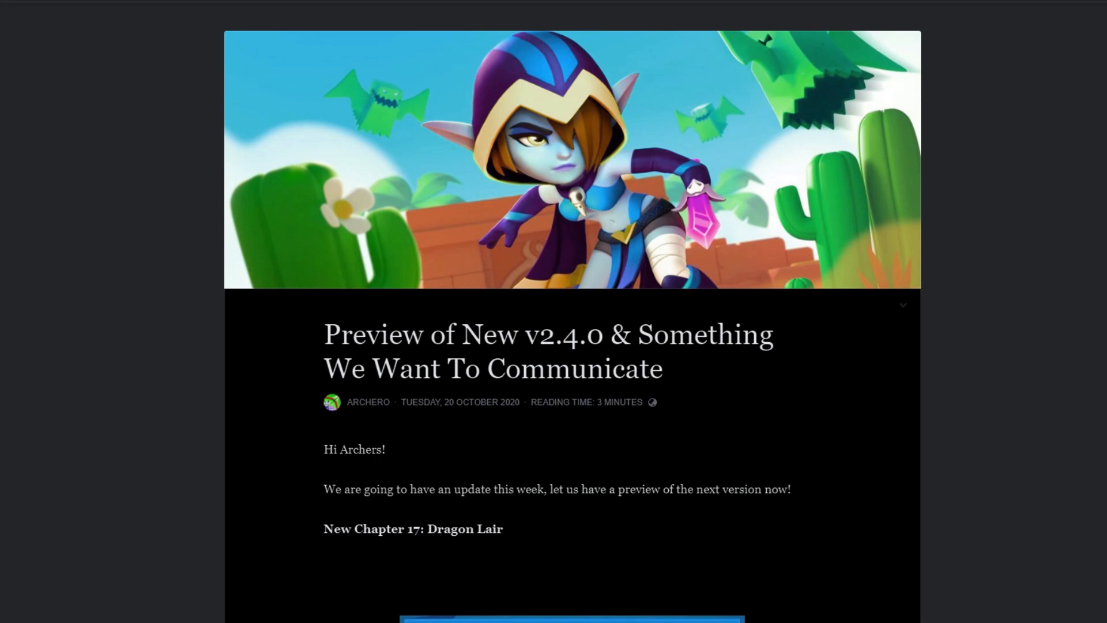
{"action": "scroll", "coordinate": [571, 346], "scroll_direction": "down", "scroll_amount": 2}
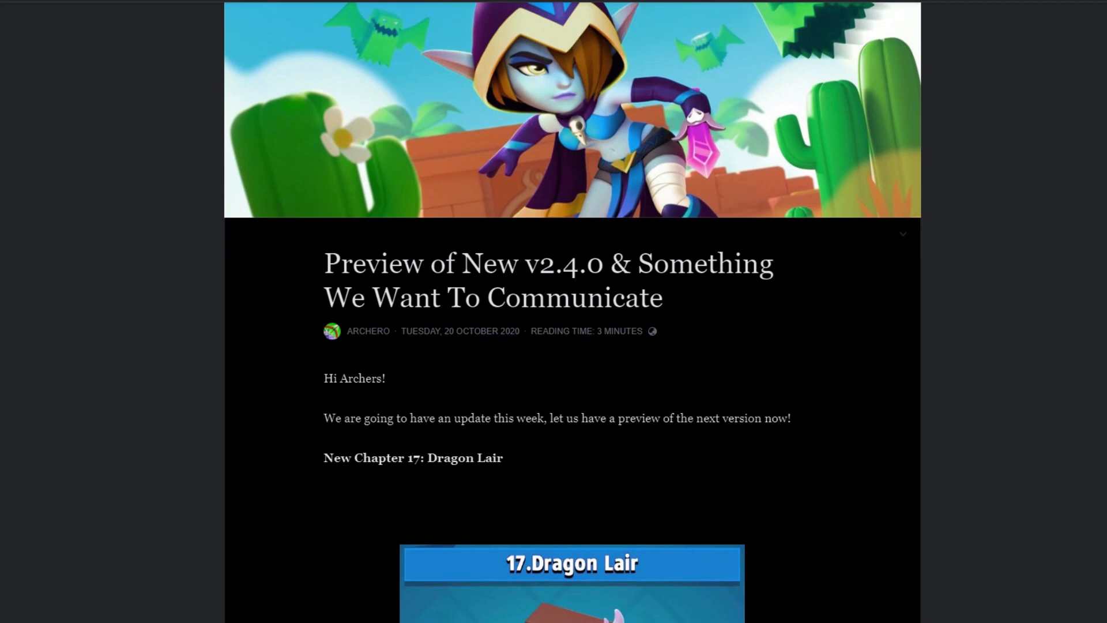
{"action": "scroll", "coordinate": [571, 346], "scroll_direction": "down", "scroll_amount": 3}
{"action": "scroll", "coordinate": [571, 347], "scroll_direction": "down", "scroll_amount": 3}
{"action": "scroll", "coordinate": [571, 346], "scroll_direction": "down", "scroll_amount": 3}
{"action": "scroll", "coordinate": [572, 347], "scroll_direction": "down", "scroll_amount": 3}
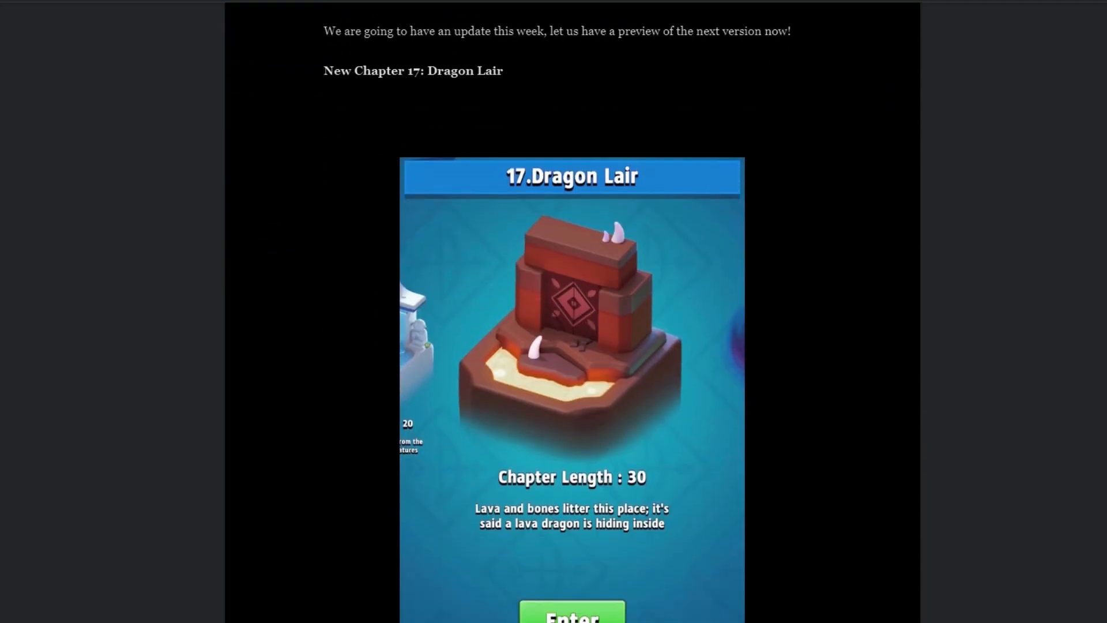
{"action": "scroll", "coordinate": [572, 346], "scroll_direction": "down", "scroll_amount": 1}
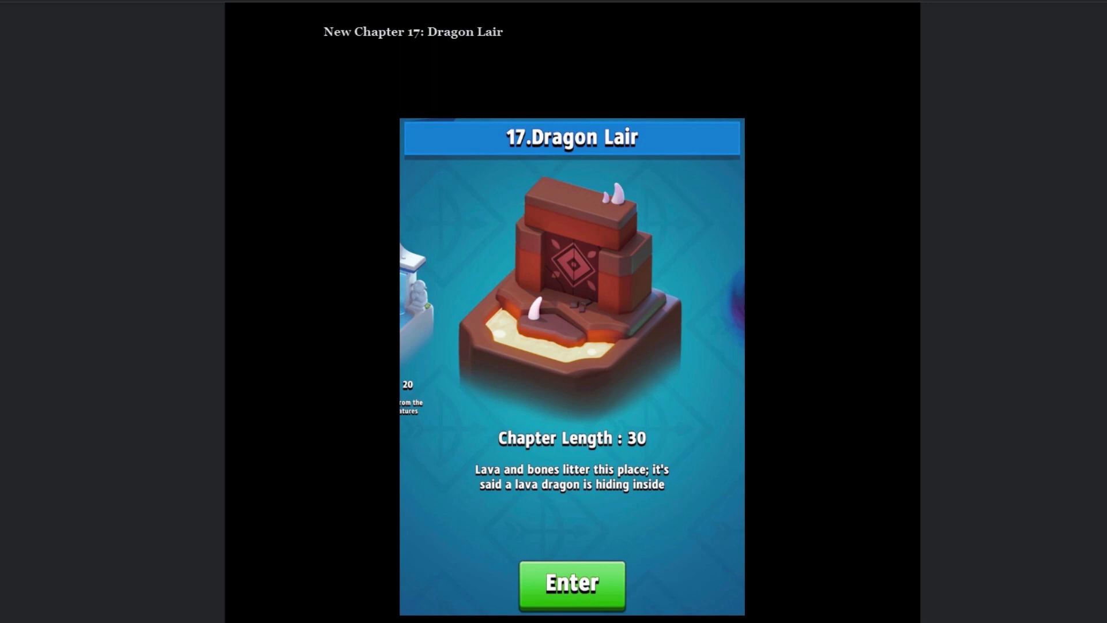
{"action": "scroll", "coordinate": [572, 346], "scroll_direction": "down", "scroll_amount": 2}
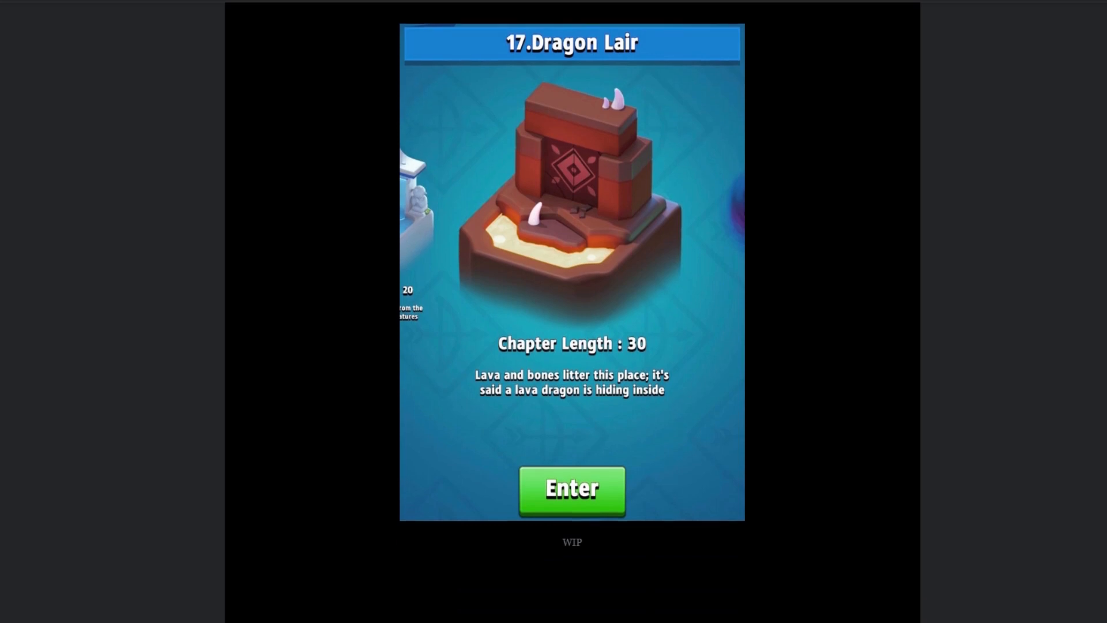
{"action": "scroll", "coordinate": [571, 346], "scroll_direction": "down", "scroll_amount": 2}
{"action": "scroll", "coordinate": [571, 347], "scroll_direction": "down", "scroll_amount": 2}
{"action": "scroll", "coordinate": [571, 346], "scroll_direction": "down", "scroll_amount": 2}
{"action": "scroll", "coordinate": [571, 346], "scroll_direction": "down", "scroll_amount": 2}
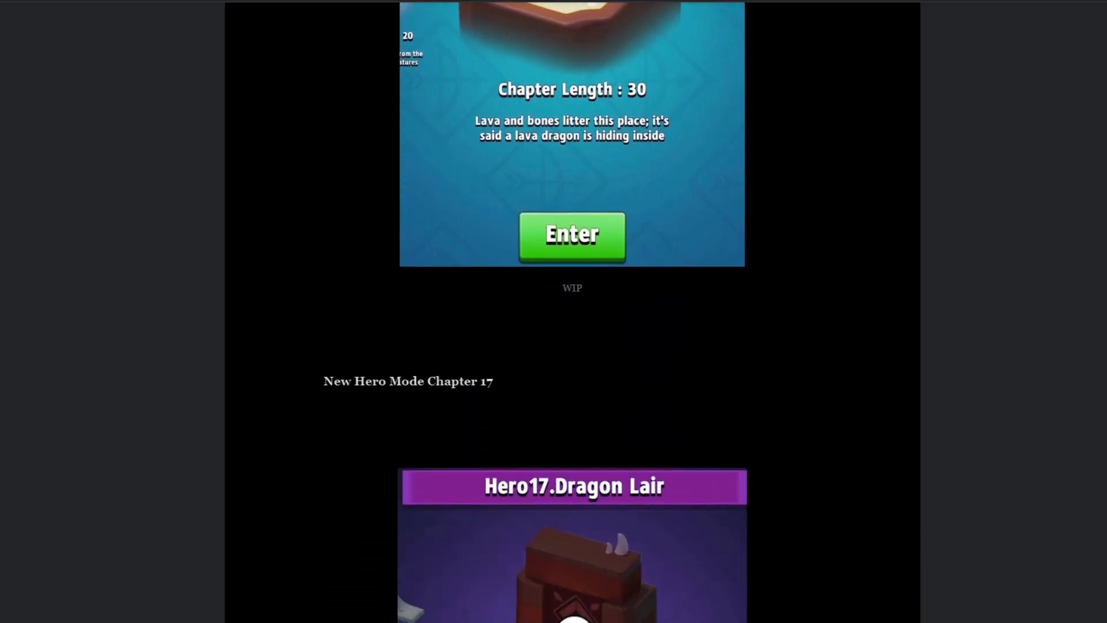
{"action": "scroll", "coordinate": [571, 347], "scroll_direction": "down", "scroll_amount": 2}
{"action": "scroll", "coordinate": [571, 346], "scroll_direction": "down", "scroll_amount": 2}
{"action": "scroll", "coordinate": [571, 347], "scroll_direction": "down", "scroll_amount": 2}
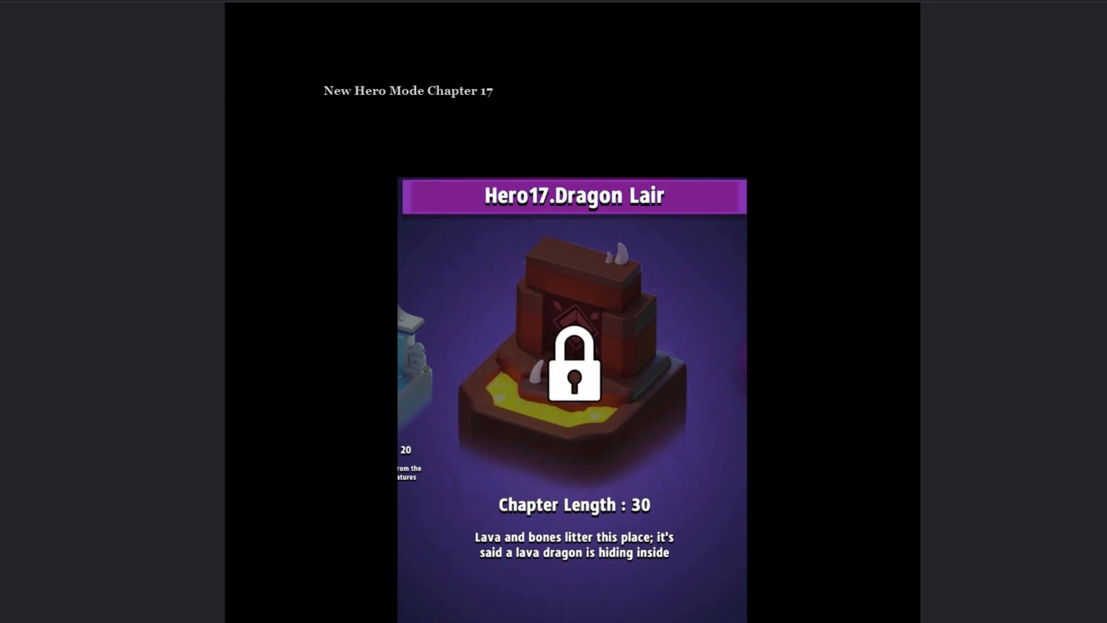
{"action": "scroll", "coordinate": [571, 346], "scroll_direction": "down", "scroll_amount": 1}
{"action": "scroll", "coordinate": [571, 347], "scroll_direction": "up", "scroll_amount": 4}
{"action": "scroll", "coordinate": [571, 347], "scroll_direction": "up", "scroll_amount": 4}
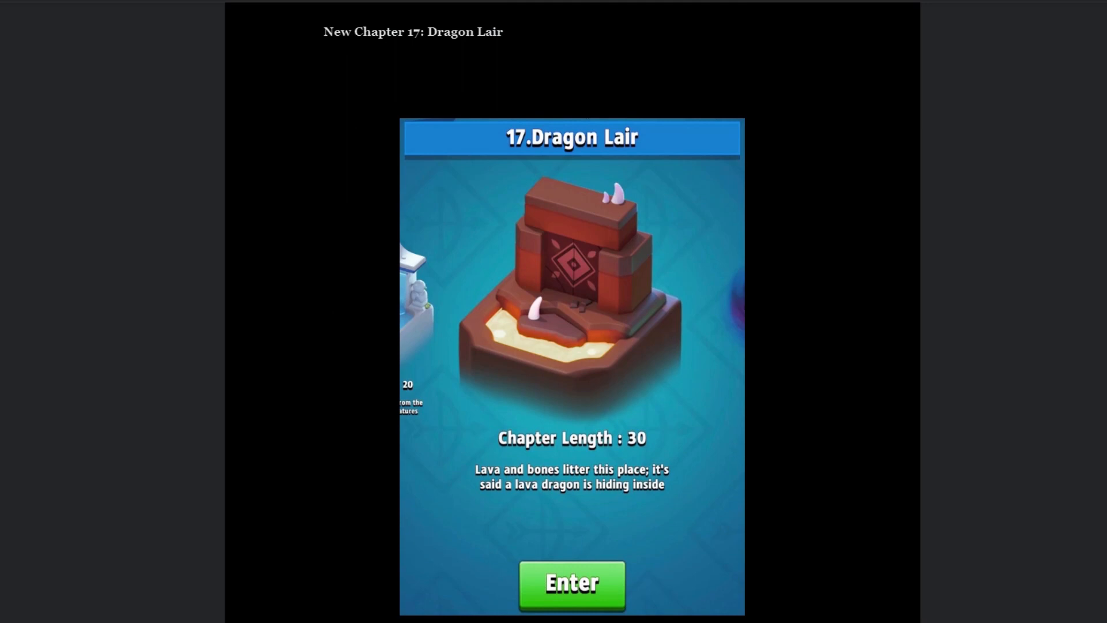
{"action": "scroll", "coordinate": [571, 346], "scroll_direction": "down", "scroll_amount": 4}
{"action": "scroll", "coordinate": [571, 346], "scroll_direction": "down", "scroll_amount": 4}
{"action": "scroll", "coordinate": [572, 346], "scroll_direction": "down", "scroll_amount": 2}
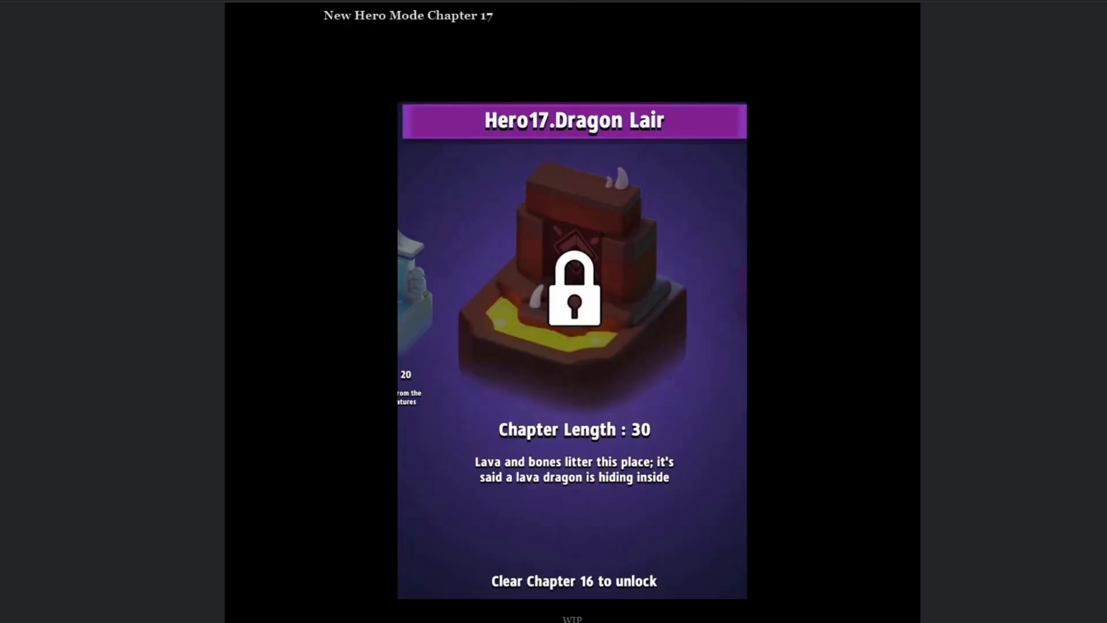
{"action": "scroll", "coordinate": [571, 346], "scroll_direction": "down", "scroll_amount": 3}
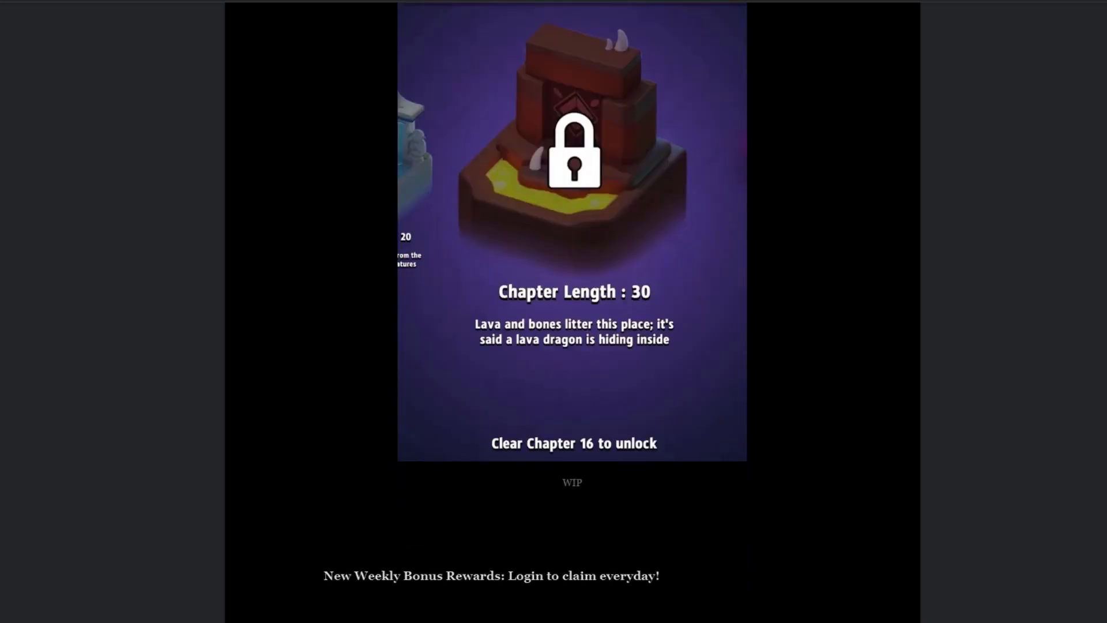
{"action": "scroll", "coordinate": [571, 347], "scroll_direction": "down", "scroll_amount": 3}
{"action": "scroll", "coordinate": [571, 346], "scroll_direction": "down", "scroll_amount": 2}
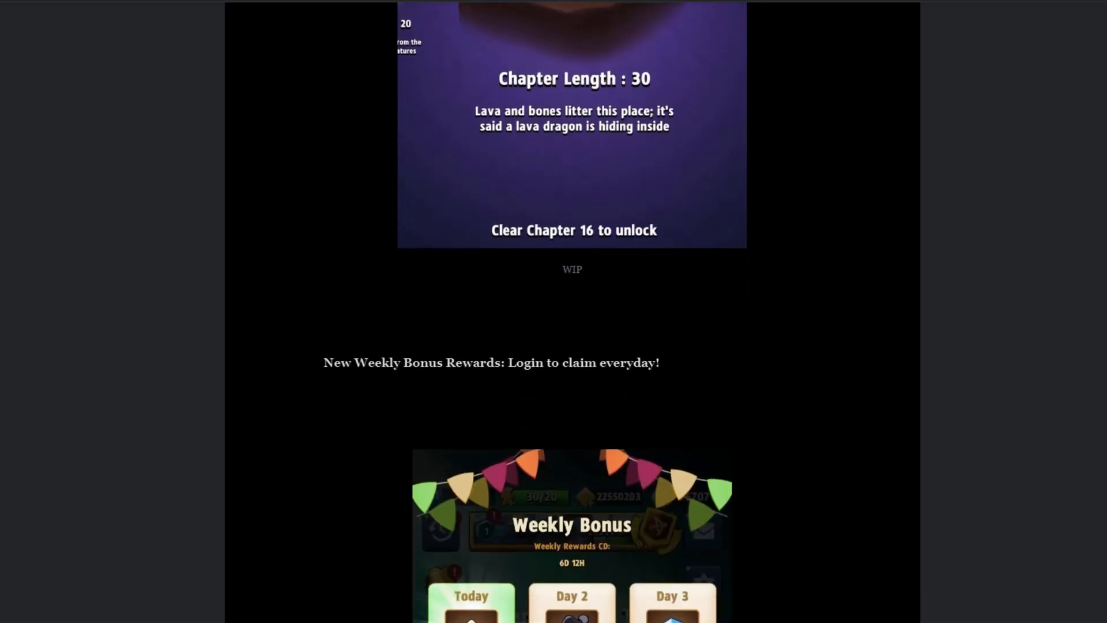
{"action": "scroll", "coordinate": [571, 346], "scroll_direction": "down", "scroll_amount": 2}
{"action": "scroll", "coordinate": [571, 346], "scroll_direction": "down", "scroll_amount": 3}
{"action": "scroll", "coordinate": [572, 347], "scroll_direction": "down", "scroll_amount": 2}
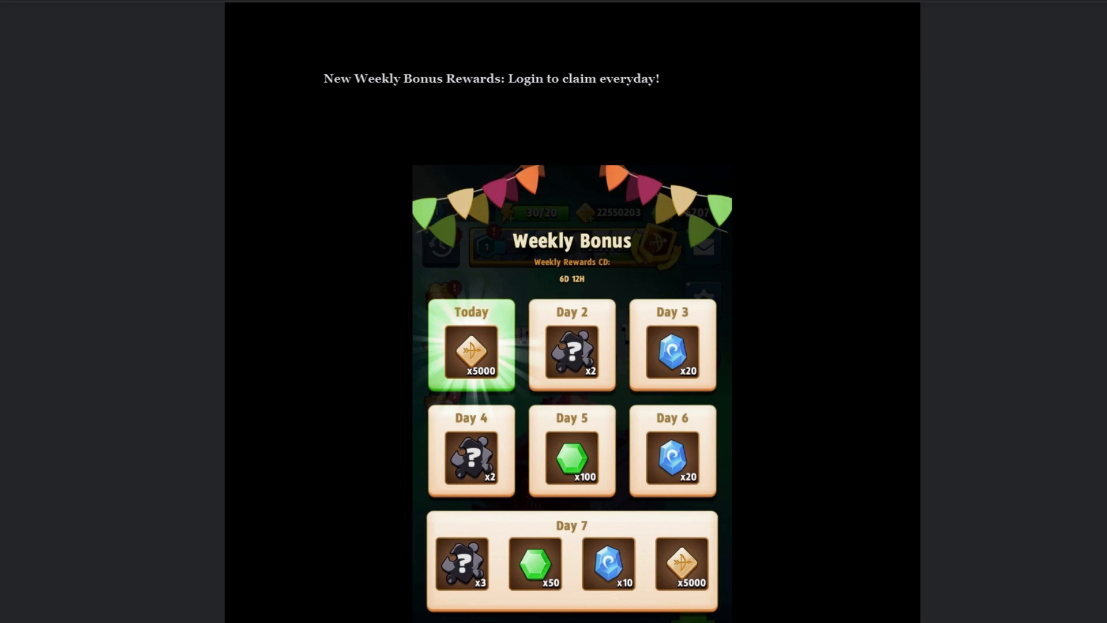
{"action": "scroll", "coordinate": [571, 346], "scroll_direction": "down", "scroll_amount": 2}
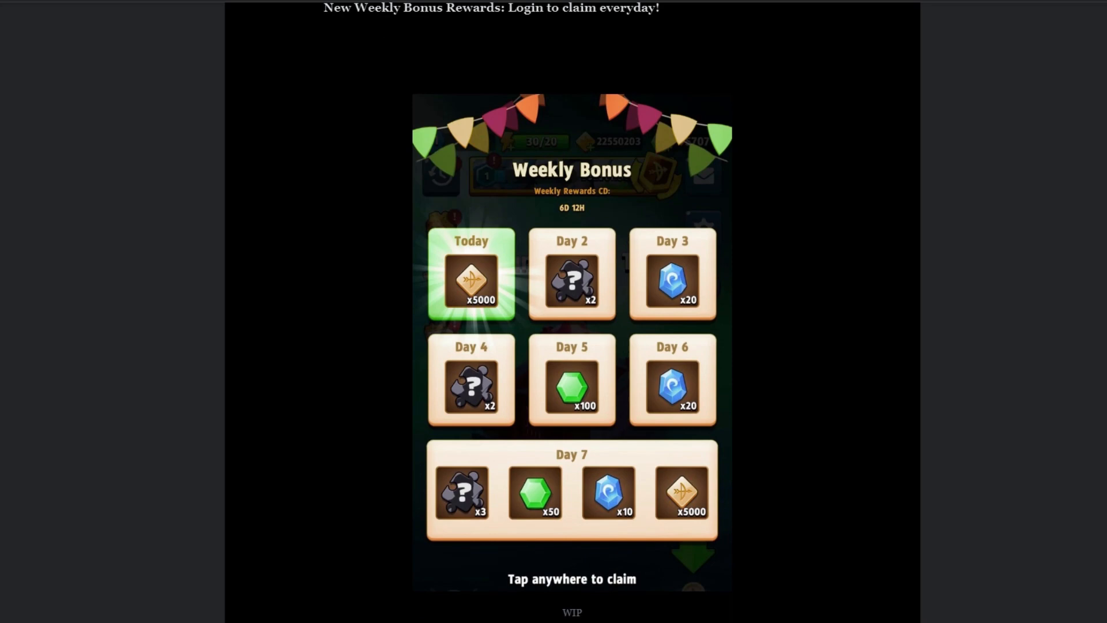
{"action": "scroll", "coordinate": [571, 346], "scroll_direction": "up", "scroll_amount": 2}
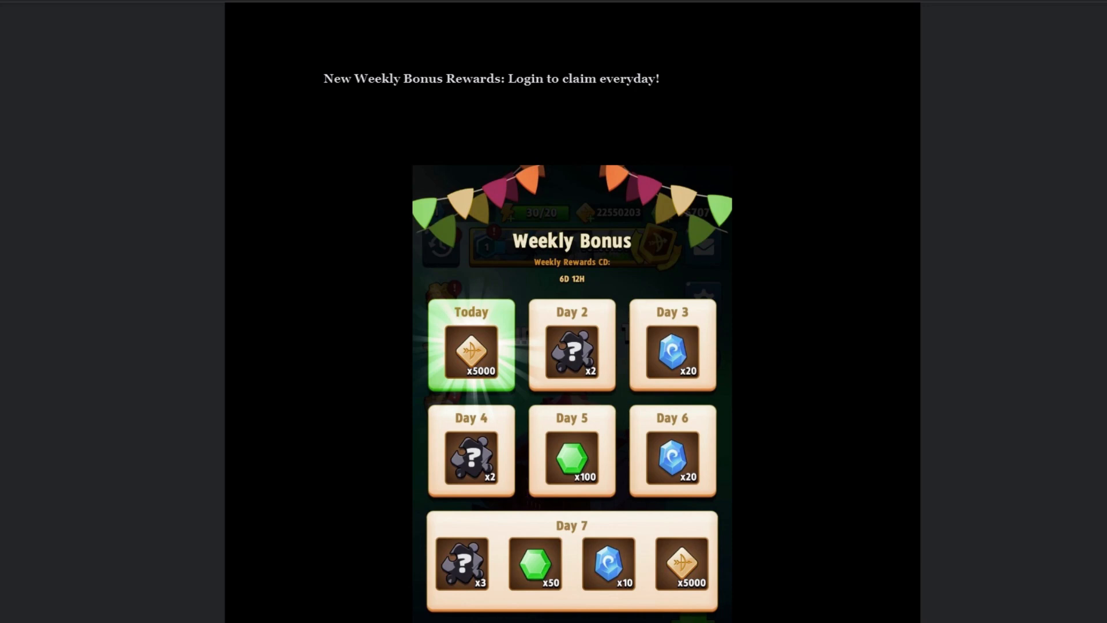
{"action": "scroll", "coordinate": [572, 346], "scroll_direction": "down", "scroll_amount": 2}
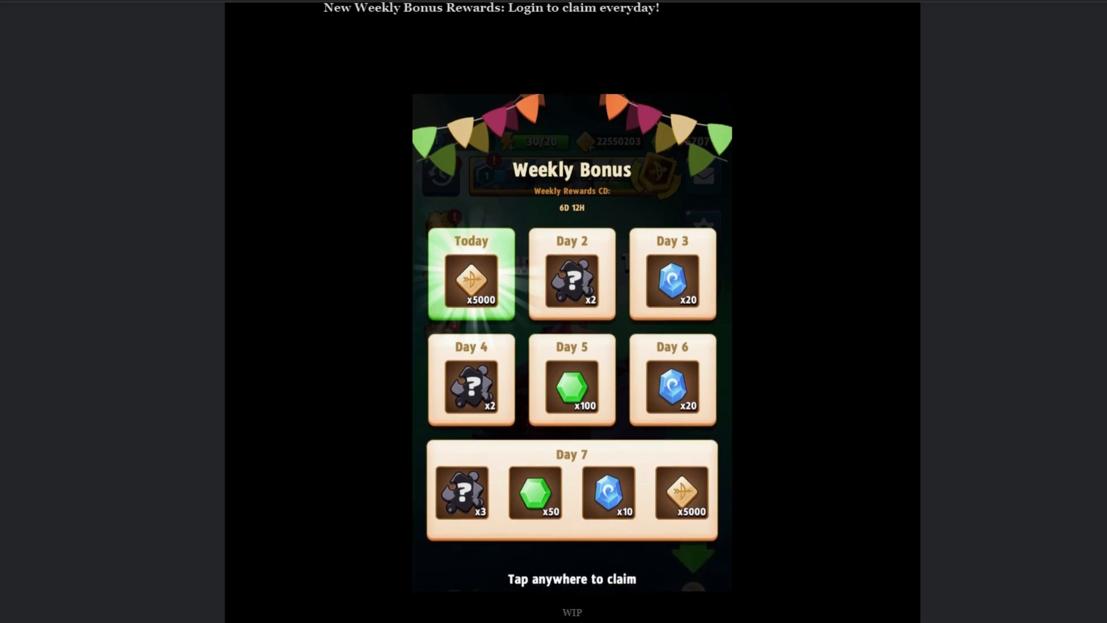
{"action": "scroll", "coordinate": [572, 347], "scroll_direction": "down", "scroll_amount": 2}
{"action": "scroll", "coordinate": [572, 346], "scroll_direction": "down", "scroll_amount": 2}
{"action": "scroll", "coordinate": [571, 346], "scroll_direction": "down", "scroll_amount": 2}
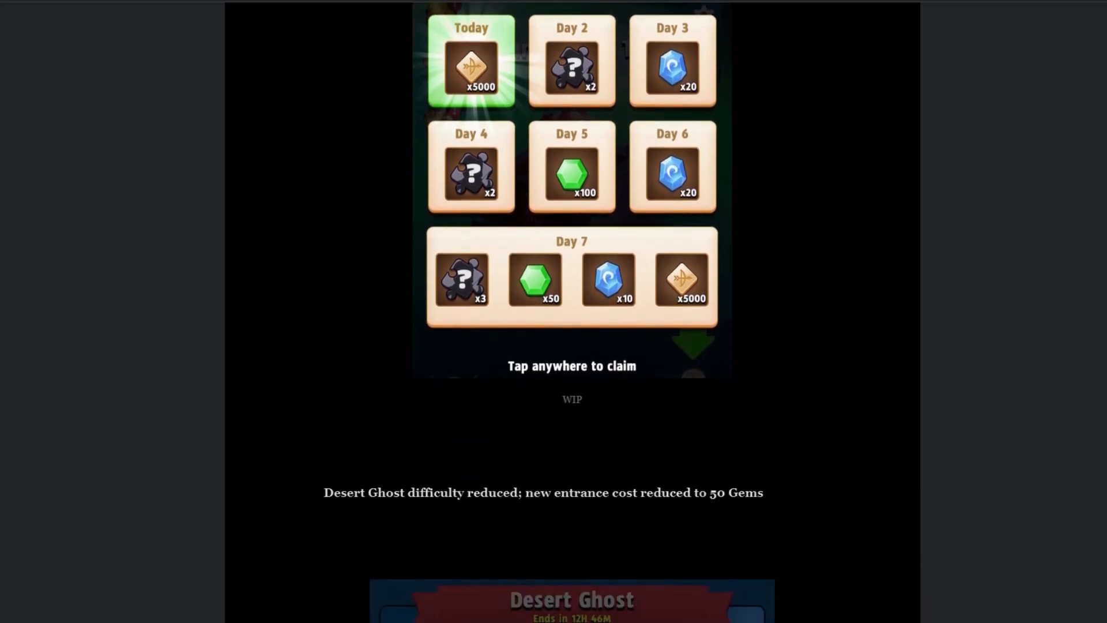
{"action": "scroll", "coordinate": [571, 346], "scroll_direction": "down", "scroll_amount": 2}
{"action": "scroll", "coordinate": [571, 346], "scroll_direction": "down", "scroll_amount": 2}
{"action": "scroll", "coordinate": [571, 347], "scroll_direction": "down", "scroll_amount": 2}
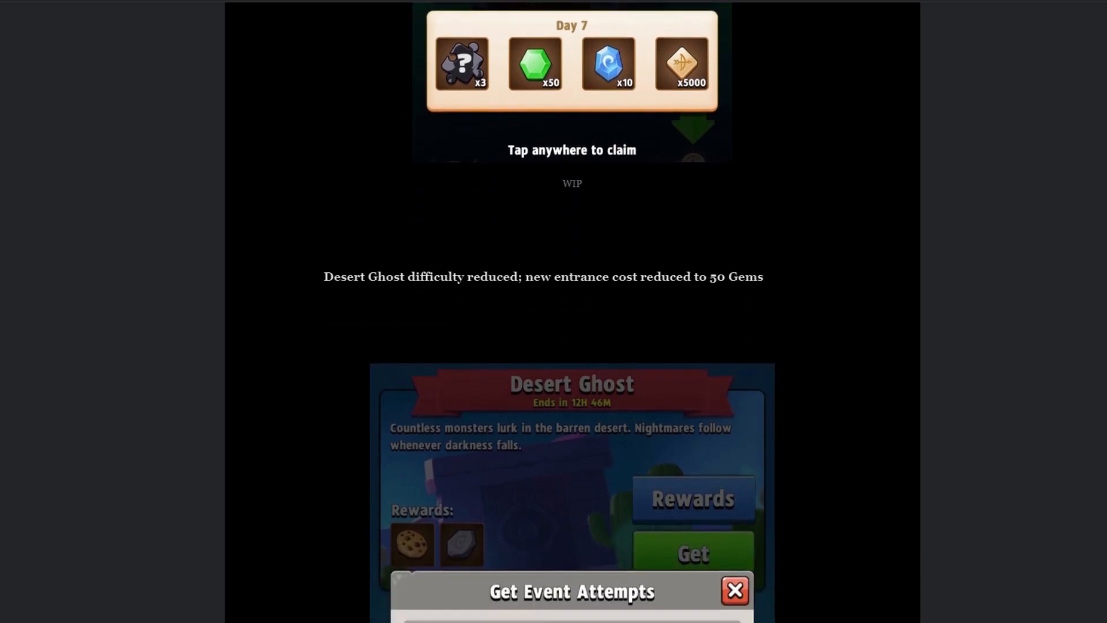
{"action": "scroll", "coordinate": [572, 347], "scroll_direction": "down", "scroll_amount": 2}
{"action": "scroll", "coordinate": [571, 347], "scroll_direction": "down", "scroll_amount": 2}
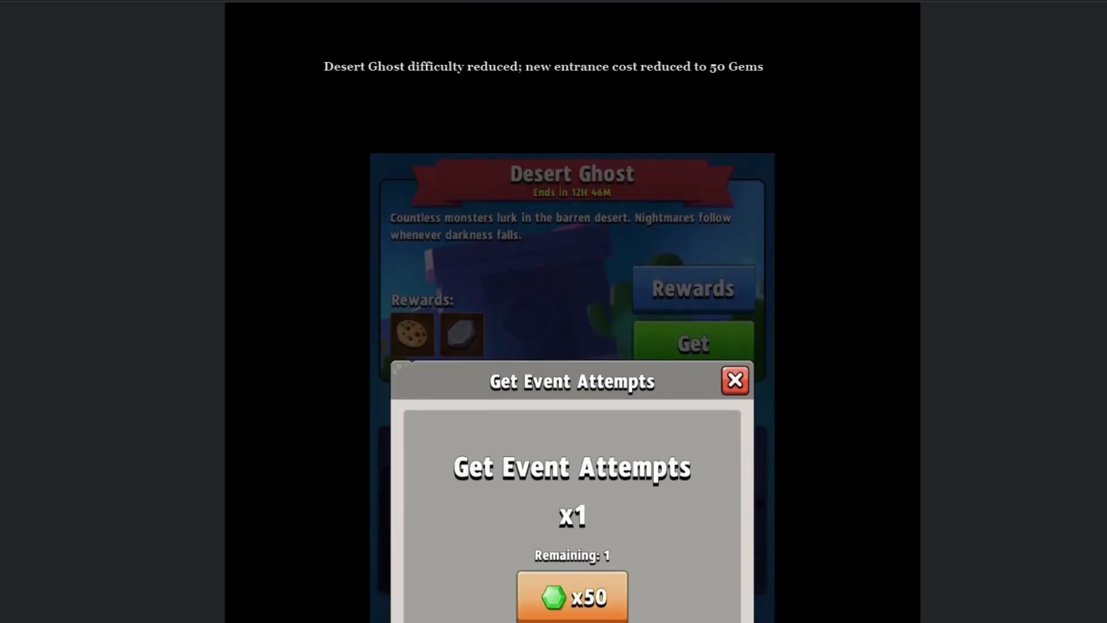
{"action": "scroll", "coordinate": [571, 346], "scroll_direction": "down", "scroll_amount": 2}
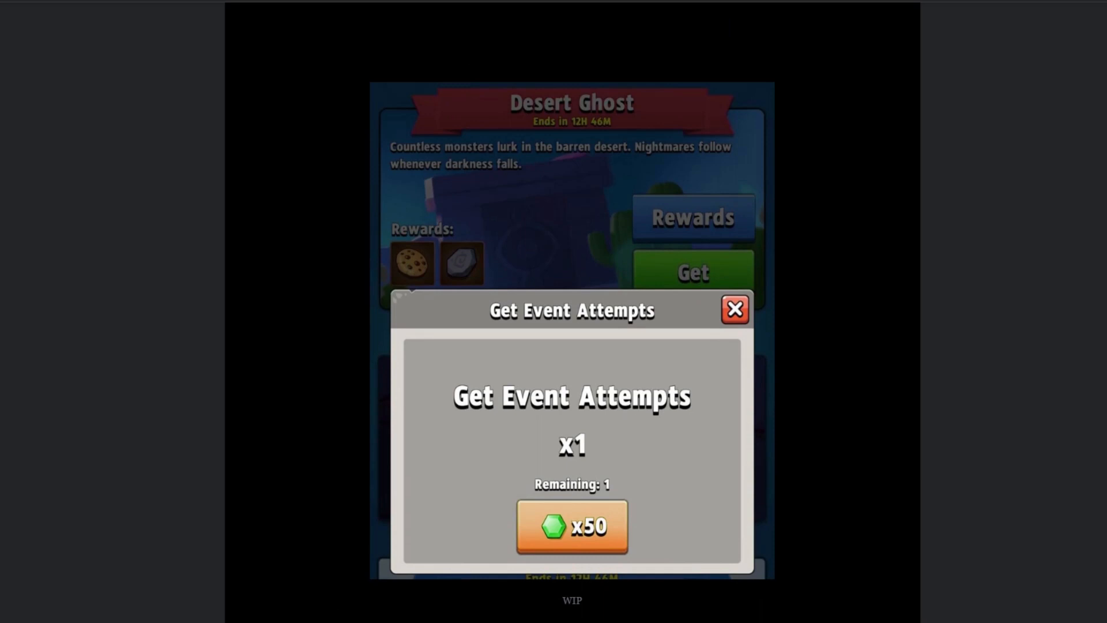
{"action": "scroll", "coordinate": [571, 346], "scroll_direction": "up", "scroll_amount": 1}
{"action": "scroll", "coordinate": [571, 346], "scroll_direction": "up", "scroll_amount": 3}
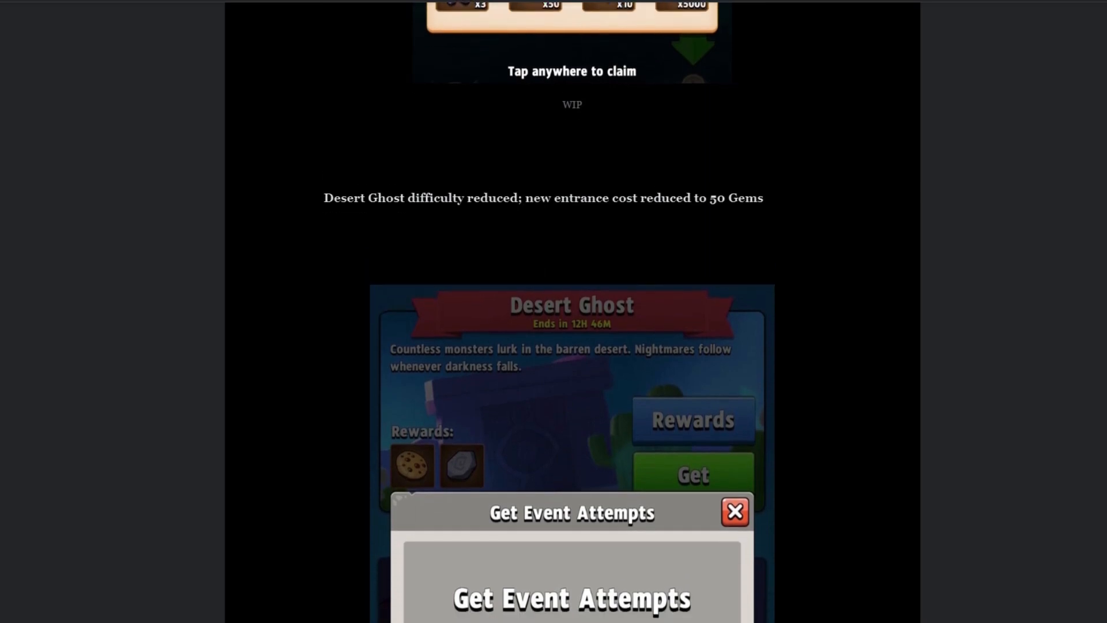
{"action": "scroll", "coordinate": [571, 346], "scroll_direction": "down", "scroll_amount": 1}
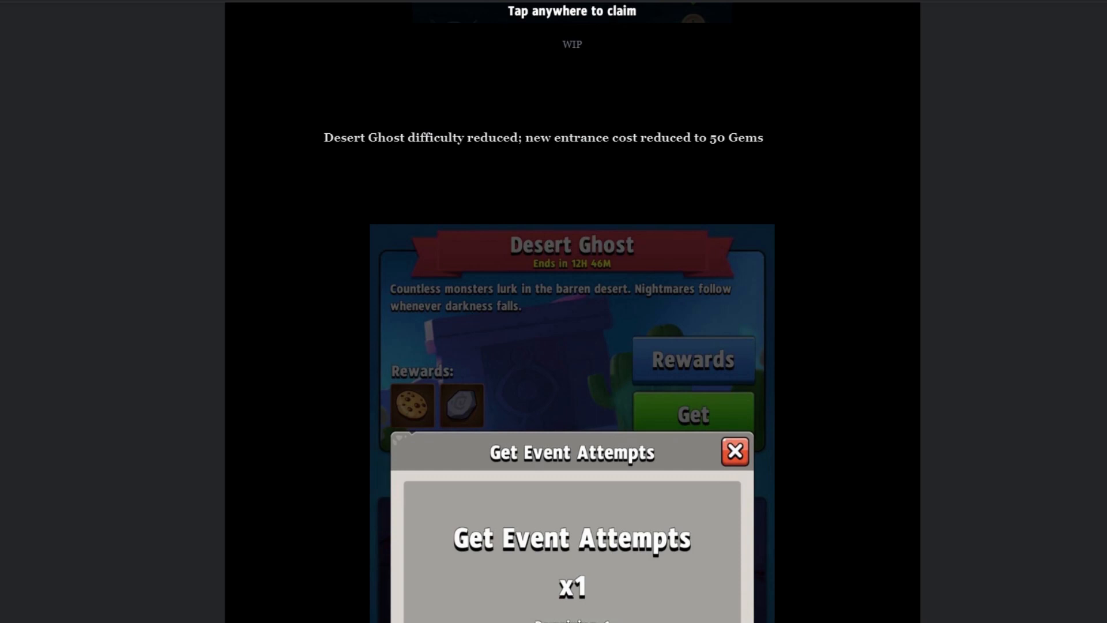
{"action": "scroll", "coordinate": [571, 312], "scroll_direction": "down", "scroll_amount": 2}
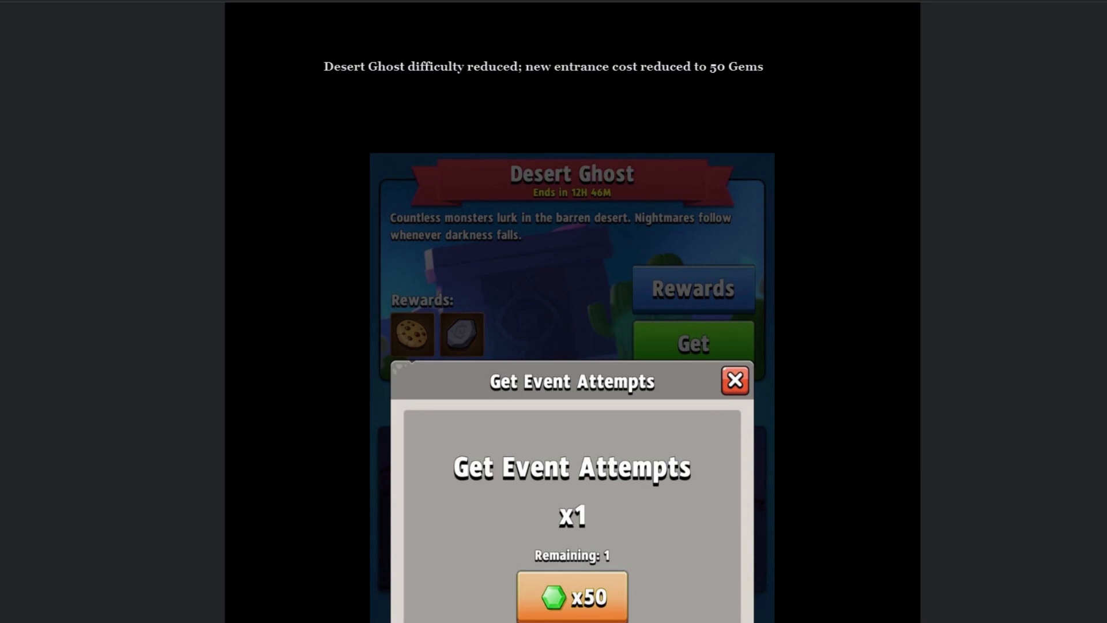
{"action": "scroll", "coordinate": [571, 346], "scroll_direction": "down", "scroll_amount": 3}
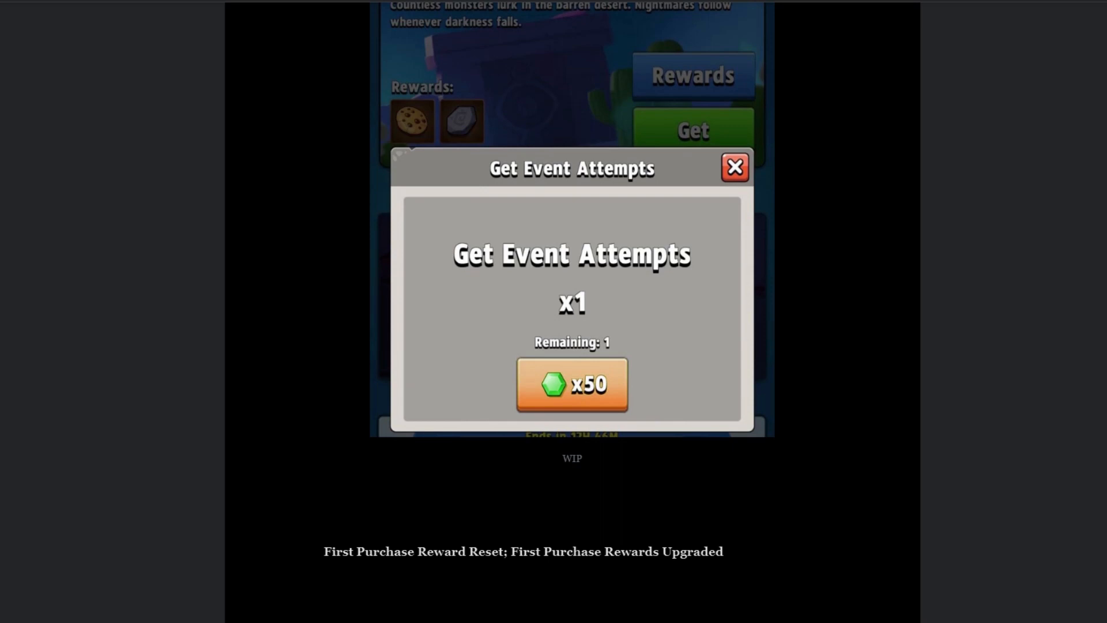
{"action": "scroll", "coordinate": [572, 346], "scroll_direction": "down", "scroll_amount": 5}
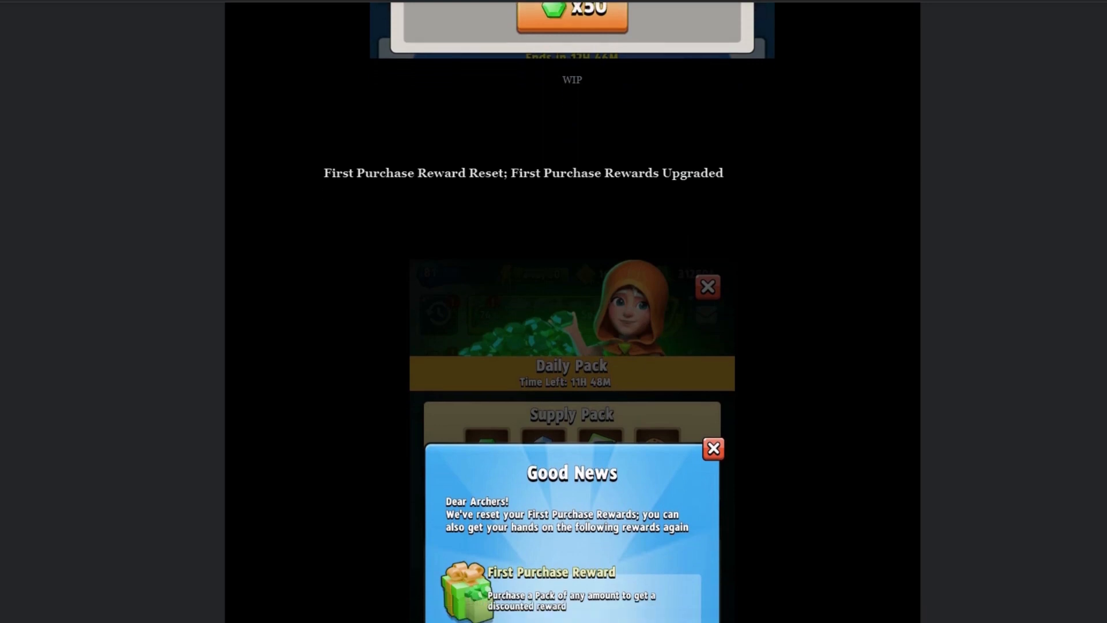
{"action": "scroll", "coordinate": [571, 346], "scroll_direction": "down", "scroll_amount": 5}
{"action": "scroll", "coordinate": [571, 346], "scroll_direction": "down", "scroll_amount": 3}
{"action": "scroll", "coordinate": [571, 346], "scroll_direction": "up", "scroll_amount": 2}
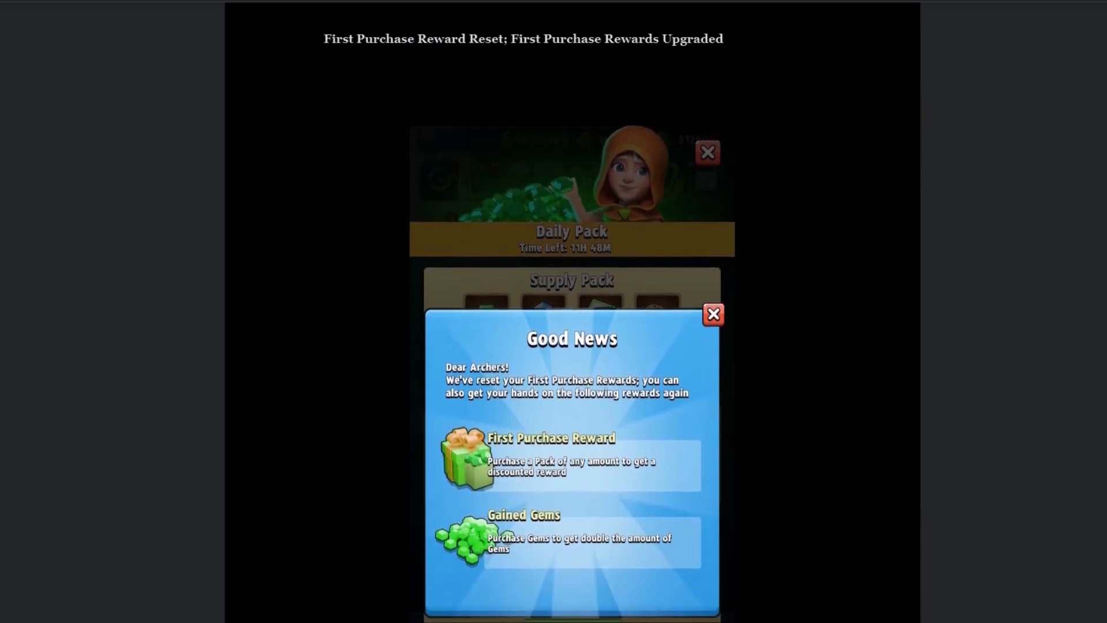
{"action": "scroll", "coordinate": [571, 346], "scroll_direction": "up", "scroll_amount": 2}
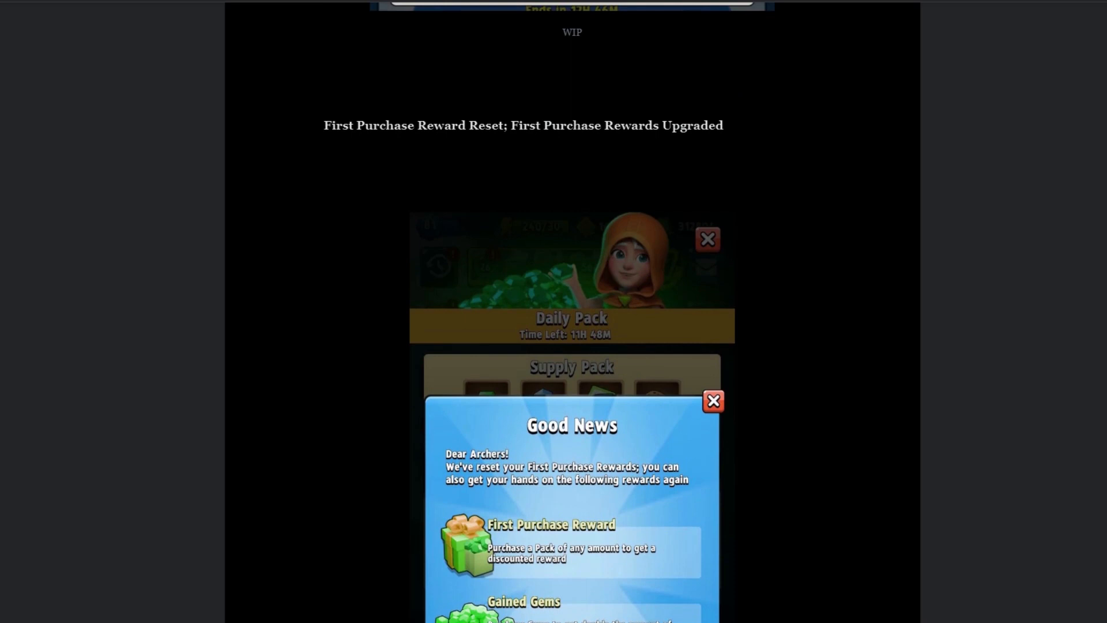
{"action": "scroll", "coordinate": [571, 346], "scroll_direction": "down", "scroll_amount": 2}
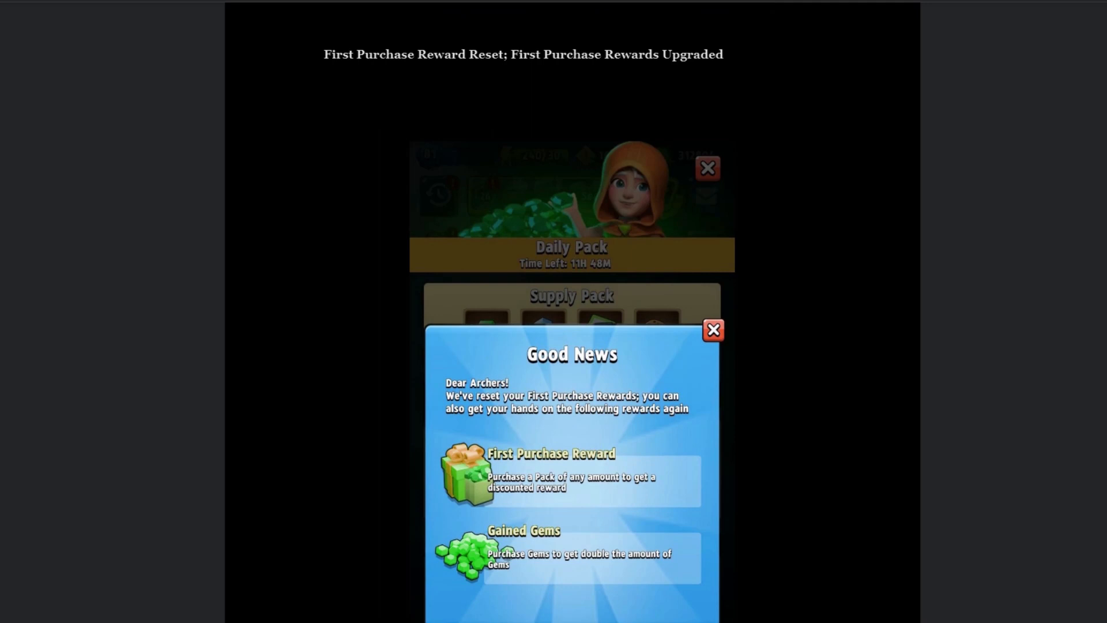
{"action": "scroll", "coordinate": [571, 346], "scroll_direction": "down", "scroll_amount": 1}
{"action": "scroll", "coordinate": [571, 346], "scroll_direction": "down", "scroll_amount": 2}
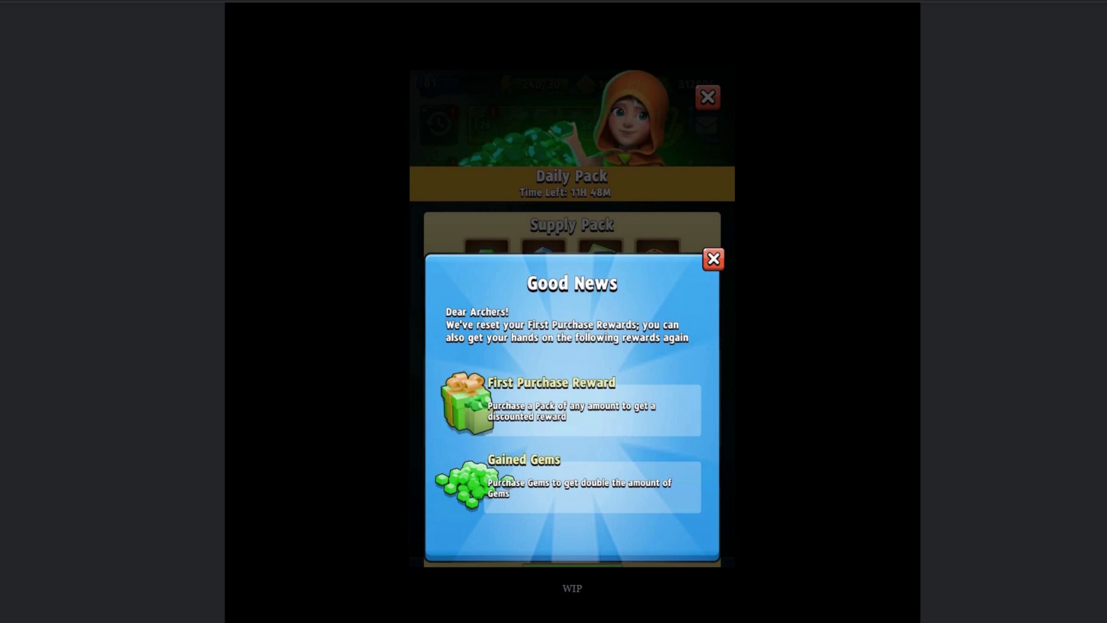
{"action": "scroll", "coordinate": [571, 346], "scroll_direction": "down", "scroll_amount": 2}
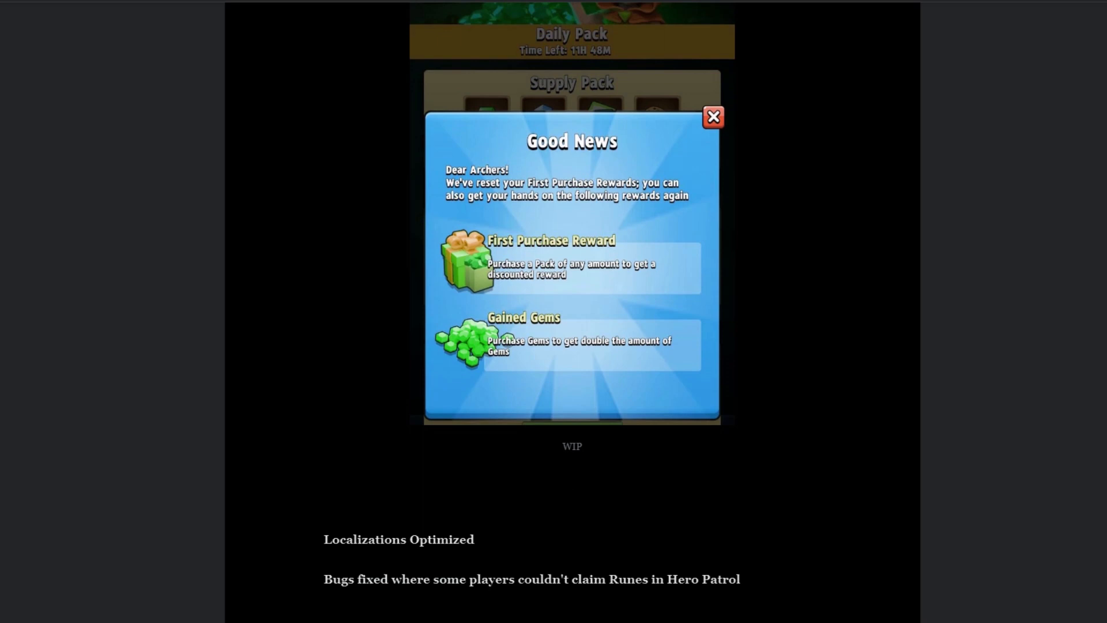
{"action": "scroll", "coordinate": [571, 346], "scroll_direction": "down", "scroll_amount": 1}
{"action": "scroll", "coordinate": [572, 347], "scroll_direction": "up", "scroll_amount": 1}
{"action": "scroll", "coordinate": [572, 346], "scroll_direction": "down", "scroll_amount": 1}
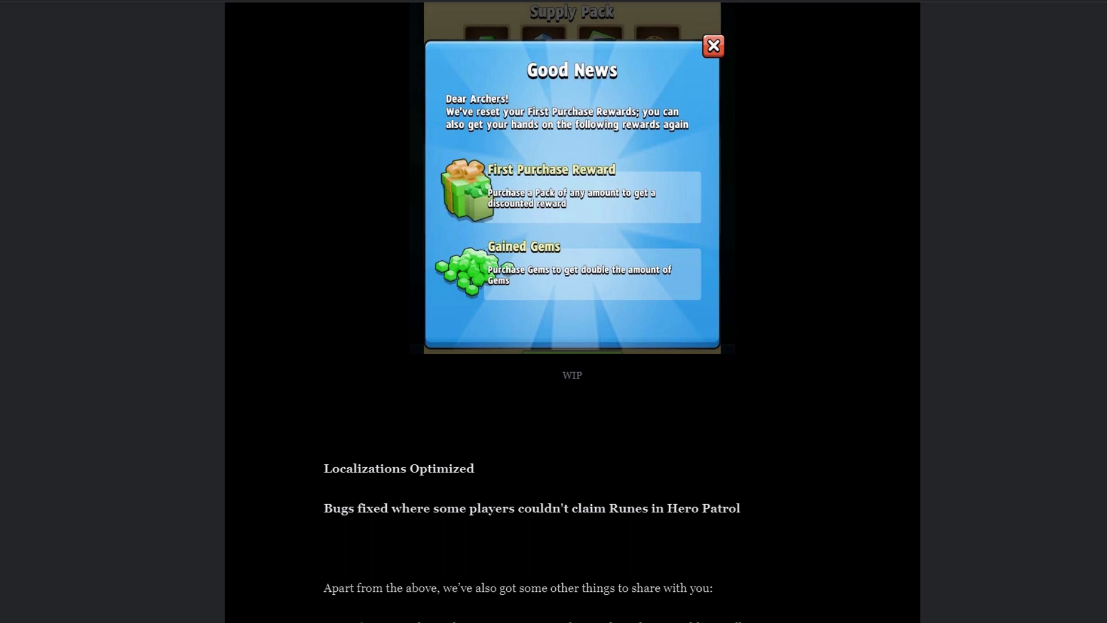
{"action": "scroll", "coordinate": [571, 347], "scroll_direction": "down", "scroll_amount": 2}
{"action": "scroll", "coordinate": [572, 347], "scroll_direction": "down", "scroll_amount": 1}
{"action": "scroll", "coordinate": [571, 346], "scroll_direction": "down", "scroll_amount": 1}
{"action": "scroll", "coordinate": [571, 346], "scroll_direction": "down", "scroll_amount": 2}
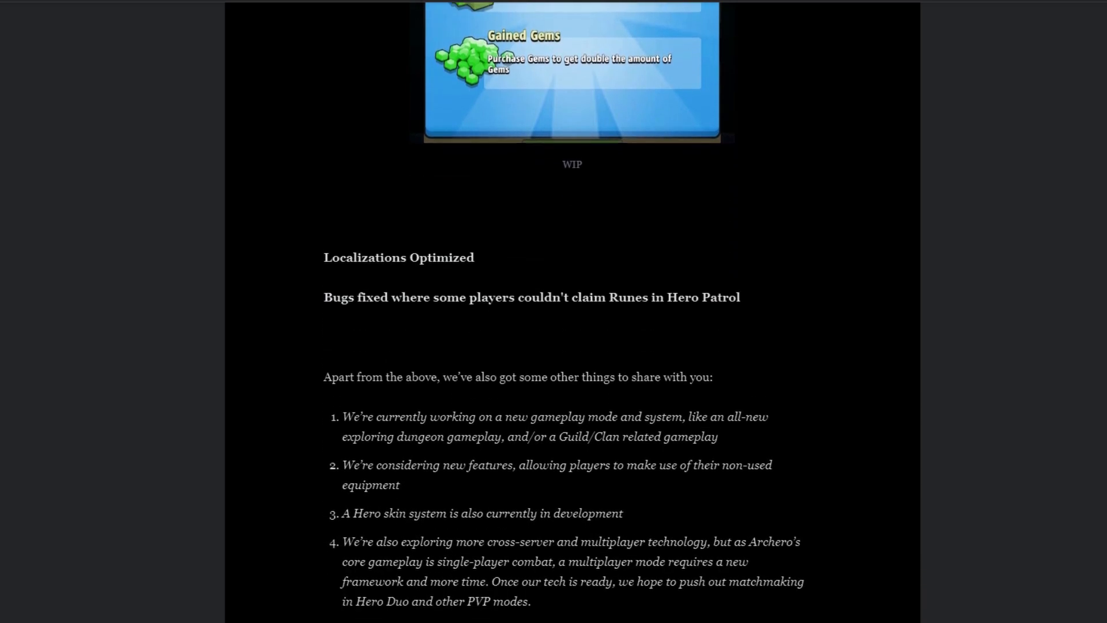
{"action": "scroll", "coordinate": [571, 346], "scroll_direction": "down", "scroll_amount": 1}
{"action": "scroll", "coordinate": [571, 346], "scroll_direction": "down", "scroll_amount": 1}
{"action": "scroll", "coordinate": [571, 346], "scroll_direction": "down", "scroll_amount": 1}
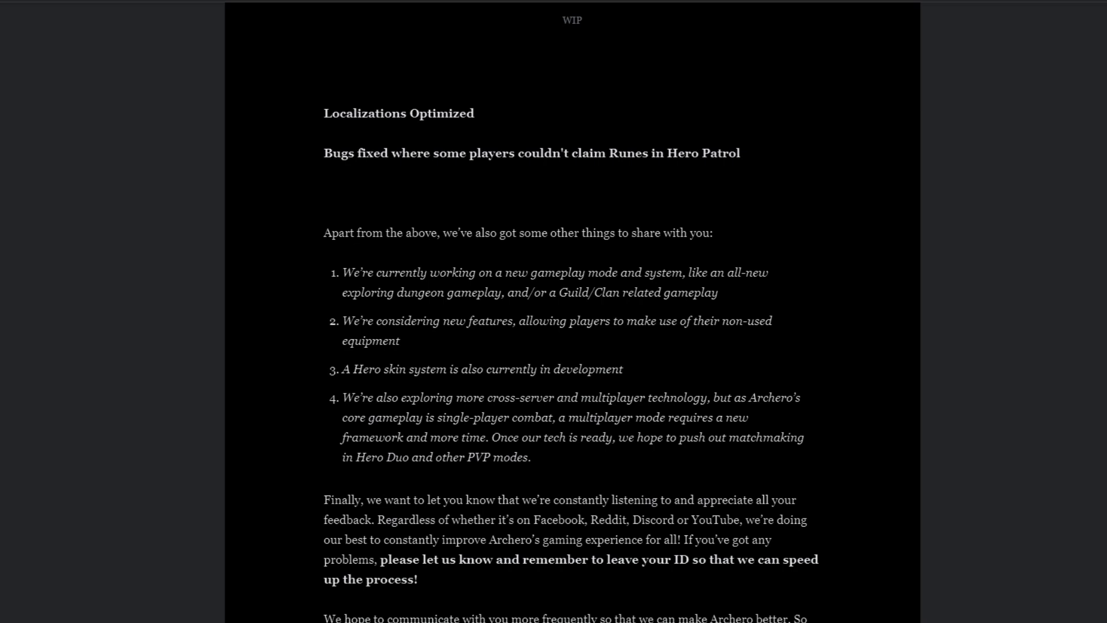
{"action": "scroll", "coordinate": [571, 346], "scroll_direction": "down", "scroll_amount": 2}
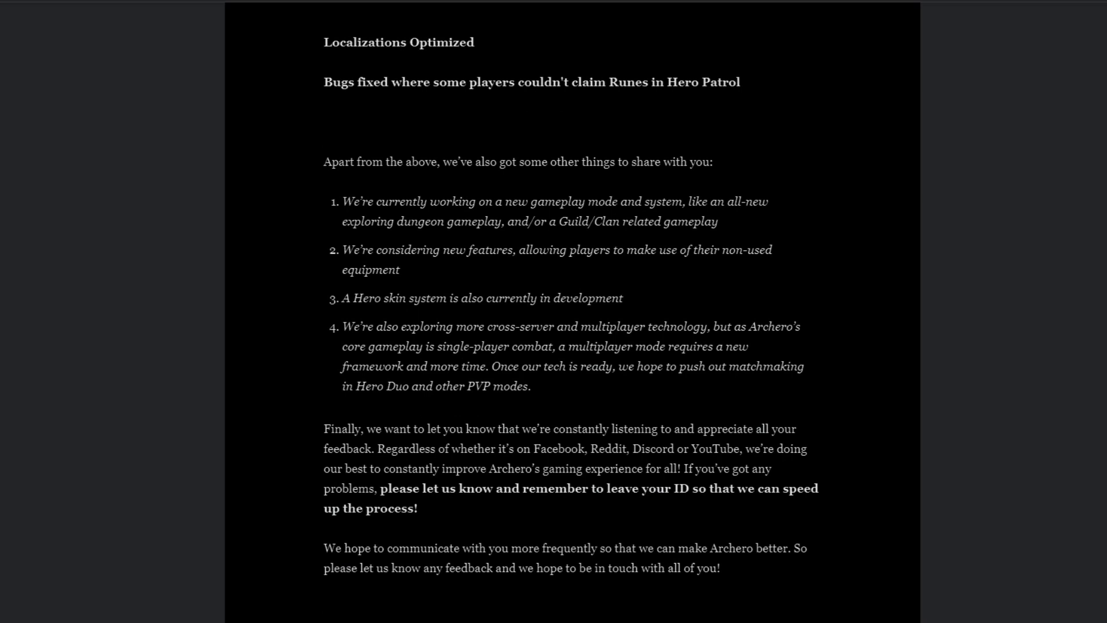